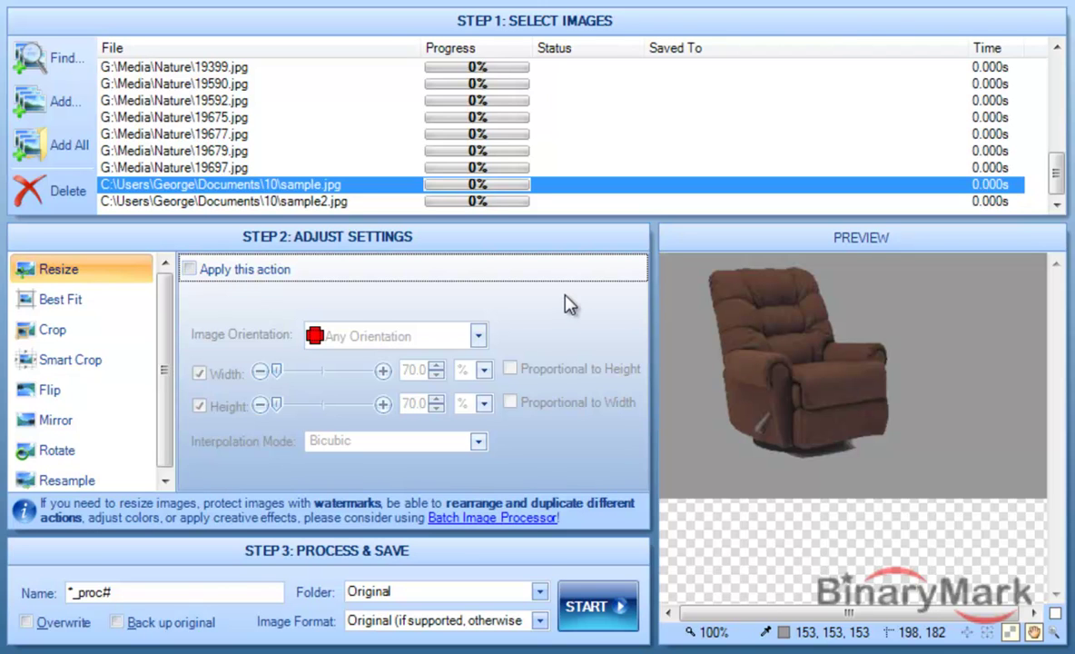
# Enable the Resize action for sample.jpg and restrict it to Portrait images
pyautogui.click(209, 276)
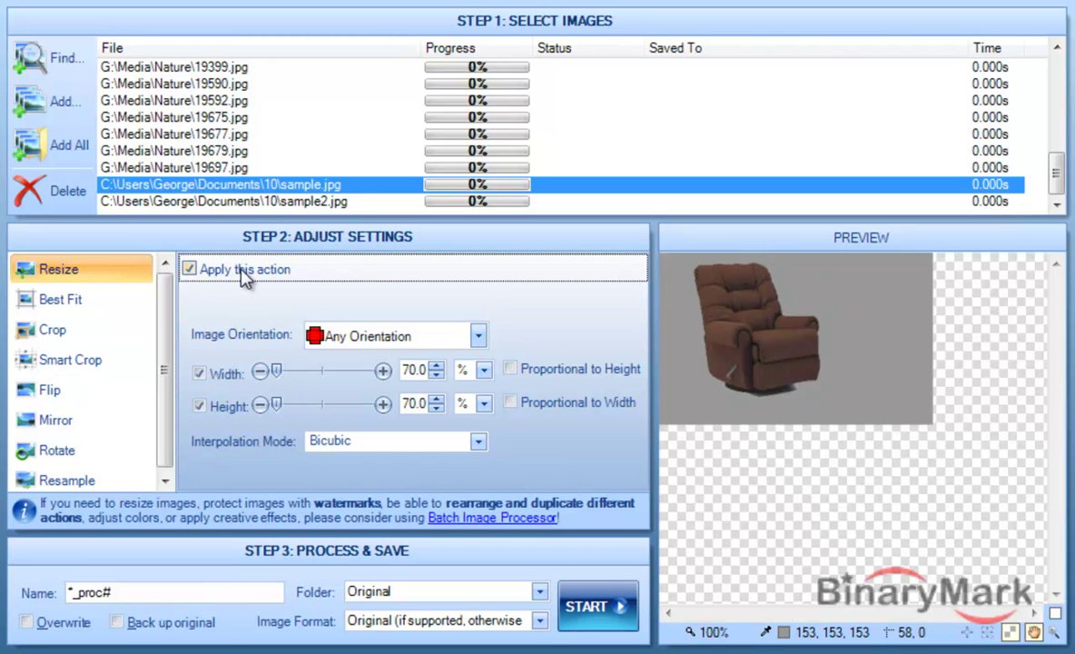
pyautogui.moveTo(406, 351)
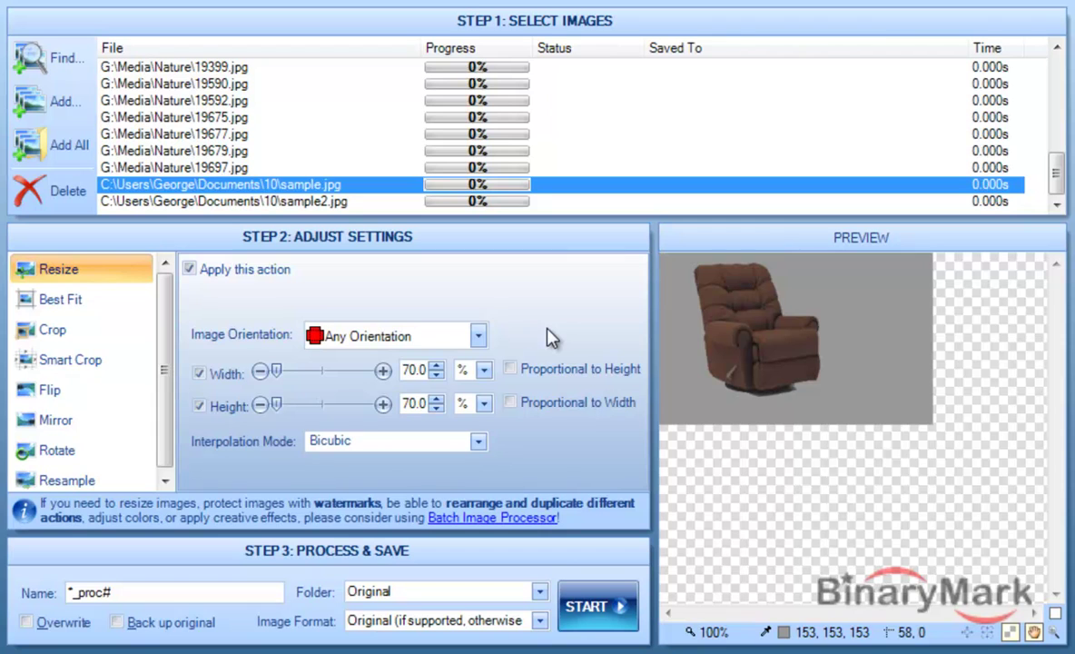
pyautogui.click(476, 343)
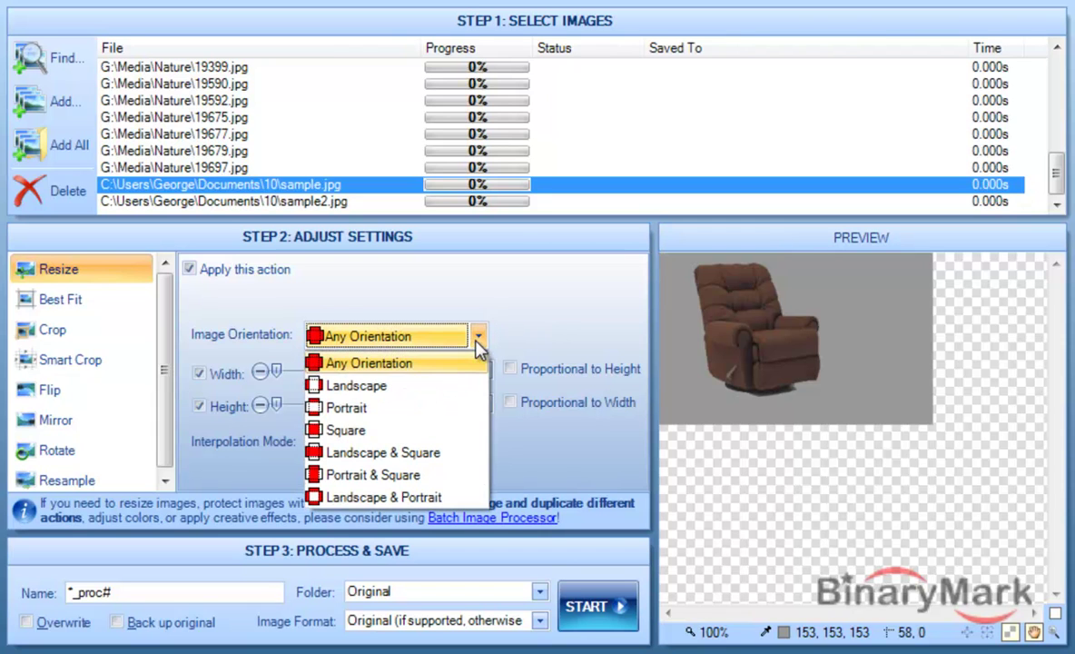
pyautogui.click(363, 408)
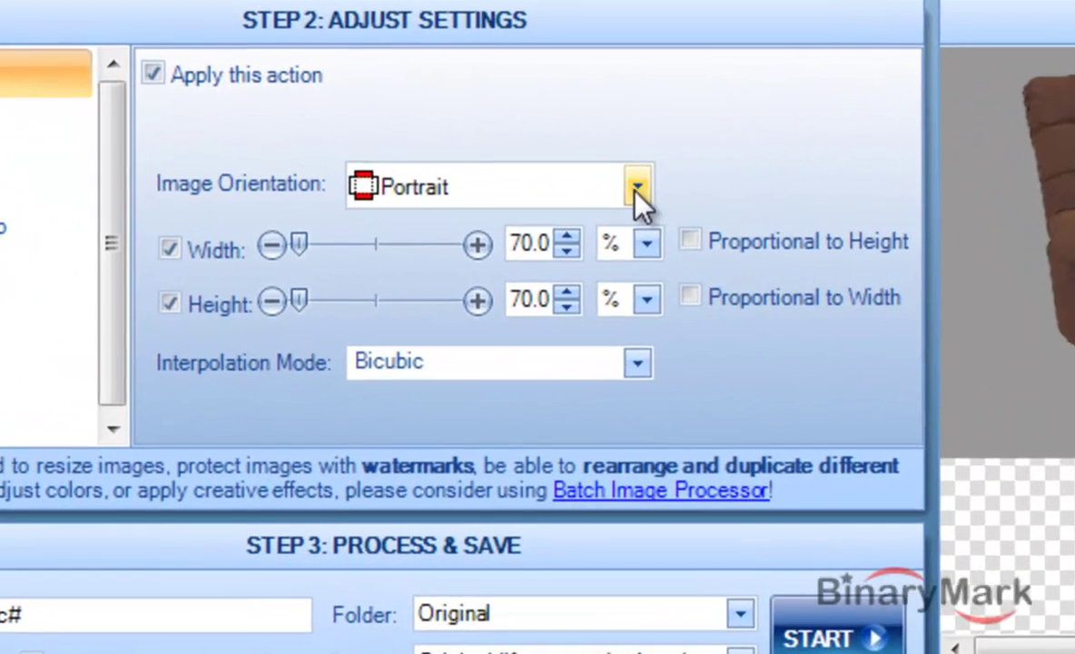
pyautogui.moveTo(476, 336)
pyautogui.click(649, 174)
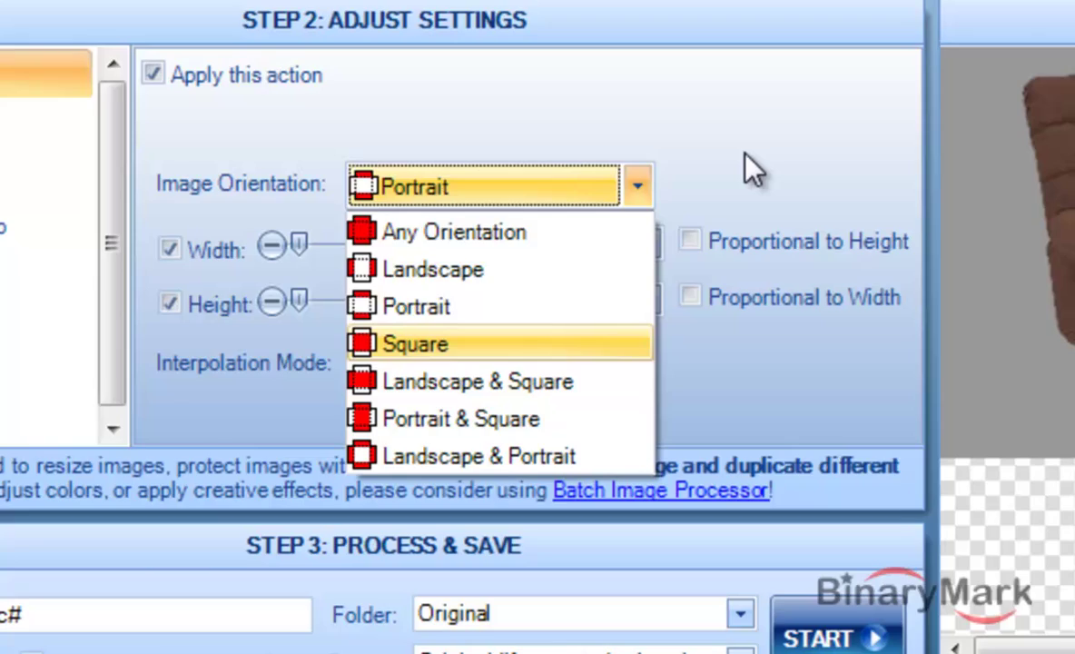
pyautogui.click(749, 164)
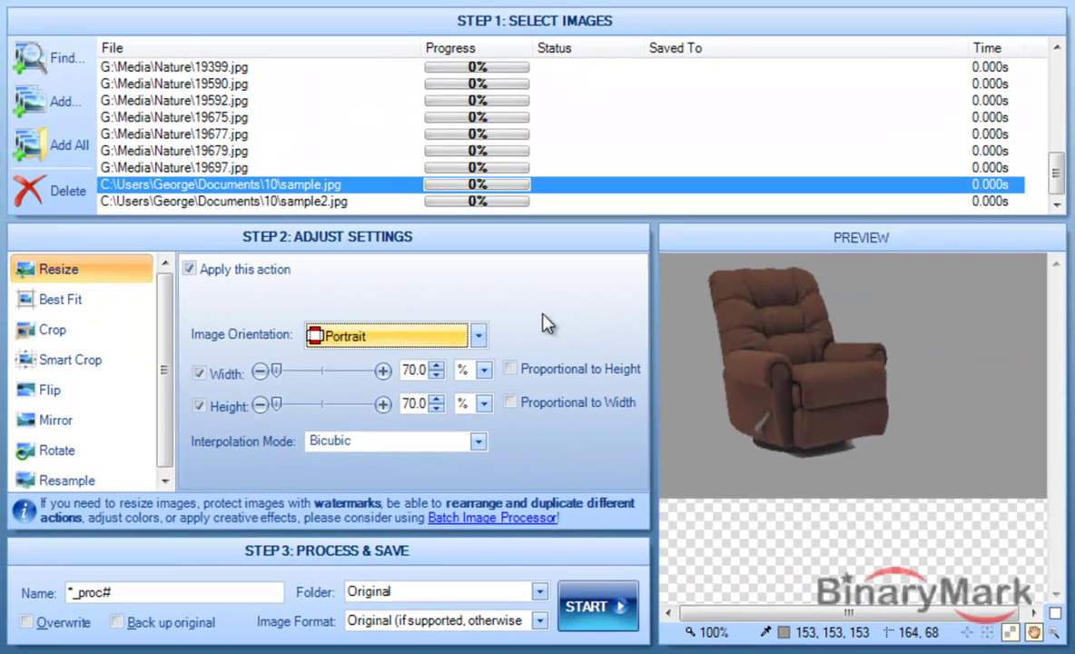
# Enable the Rotate action and review its image orientation choices, leaving Any Orientation selected
pyautogui.click(56, 450)
pyautogui.click(239, 271)
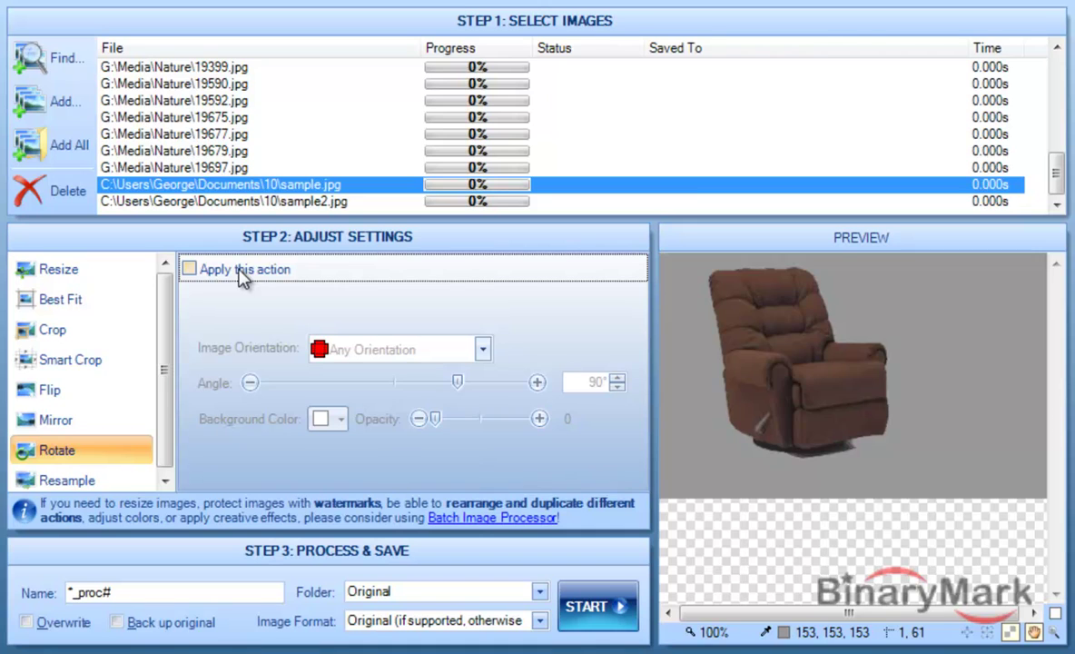
pyautogui.click(240, 272)
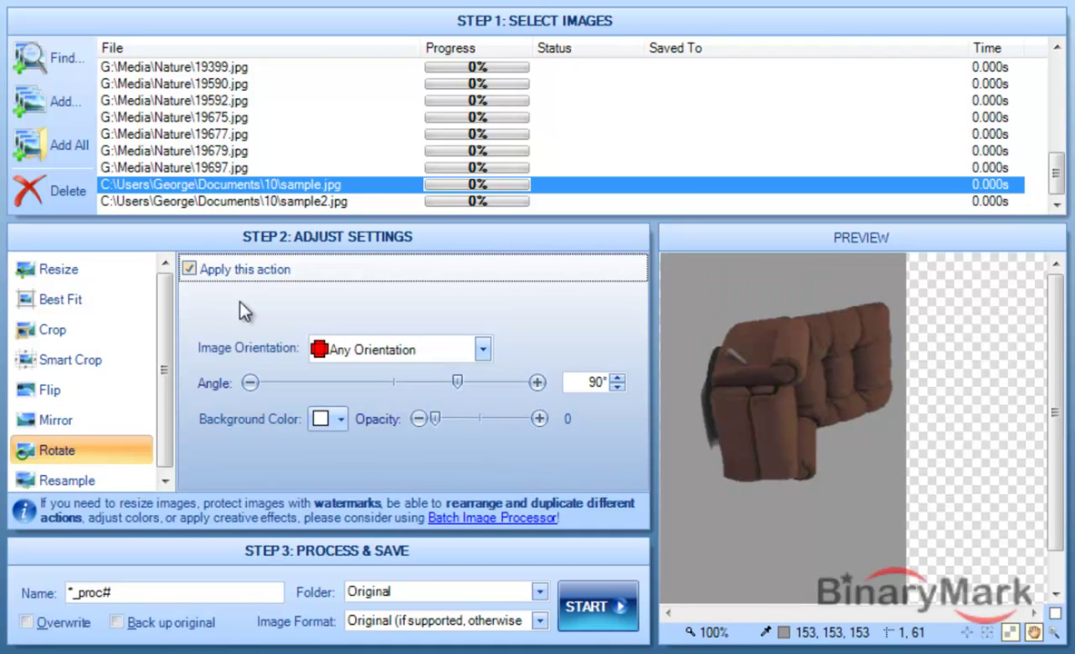
pyautogui.moveTo(388, 357)
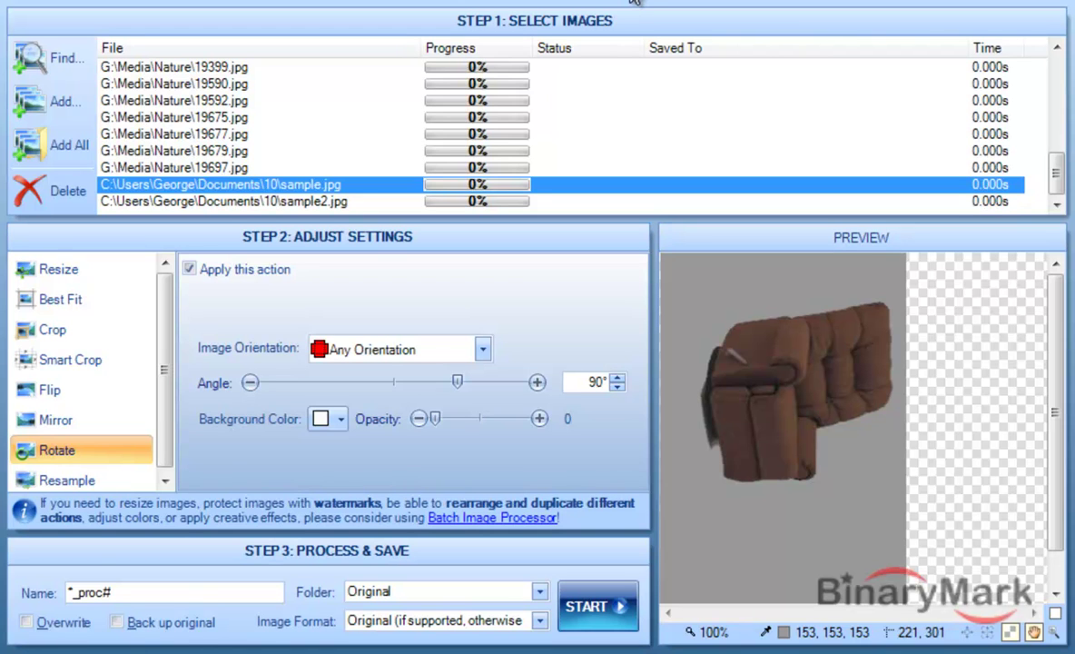
pyautogui.click(402, 352)
pyautogui.click(400, 359)
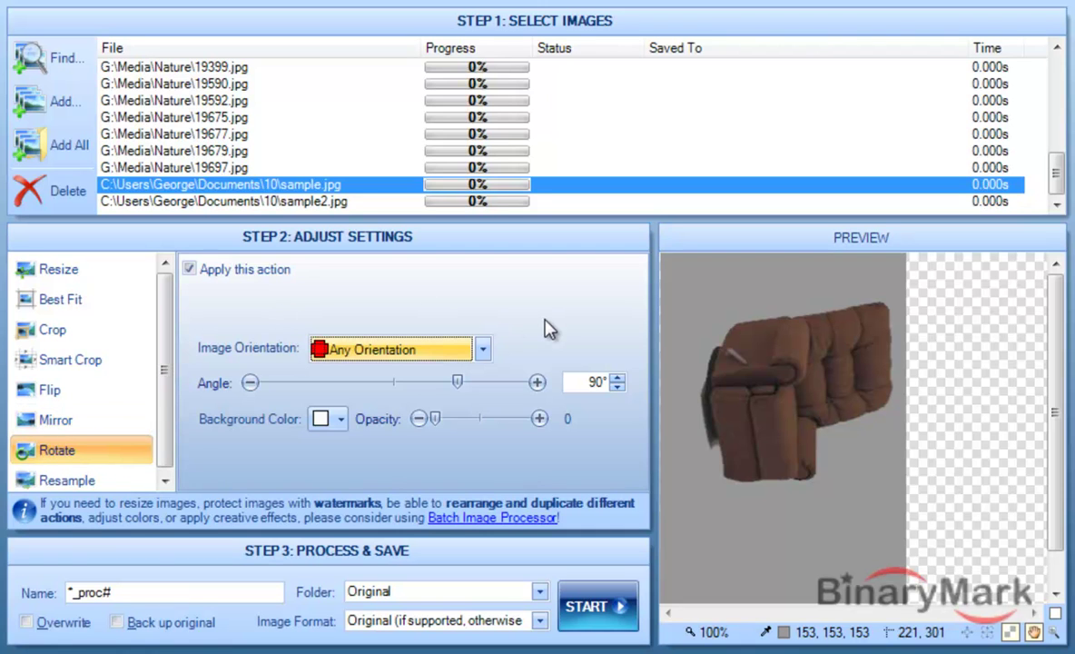
pyautogui.click(433, 344)
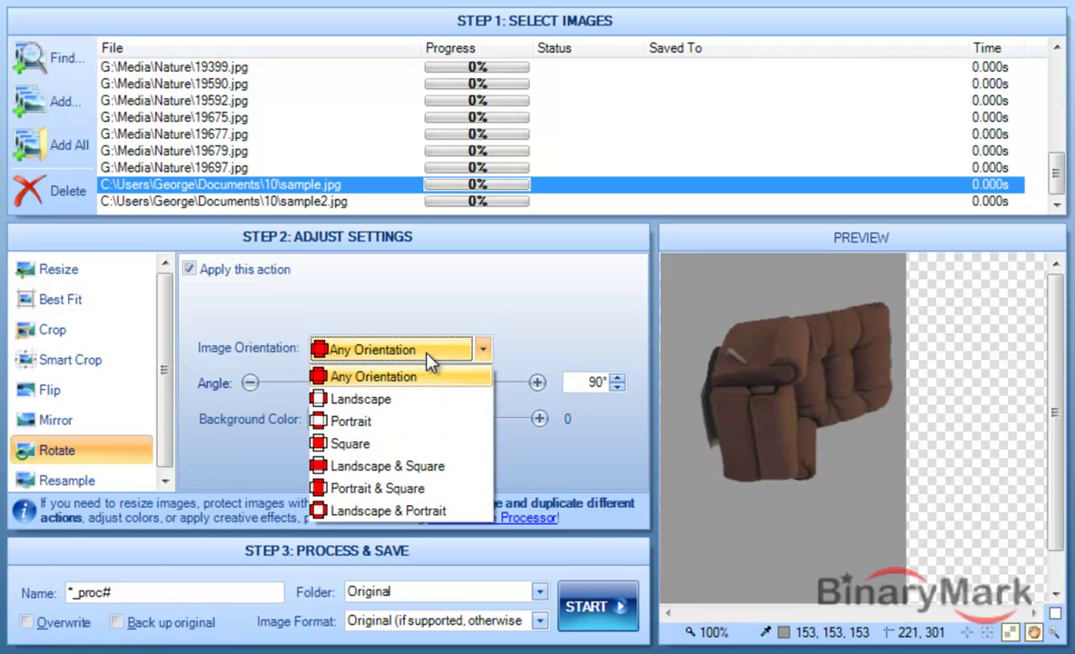
pyautogui.click(428, 353)
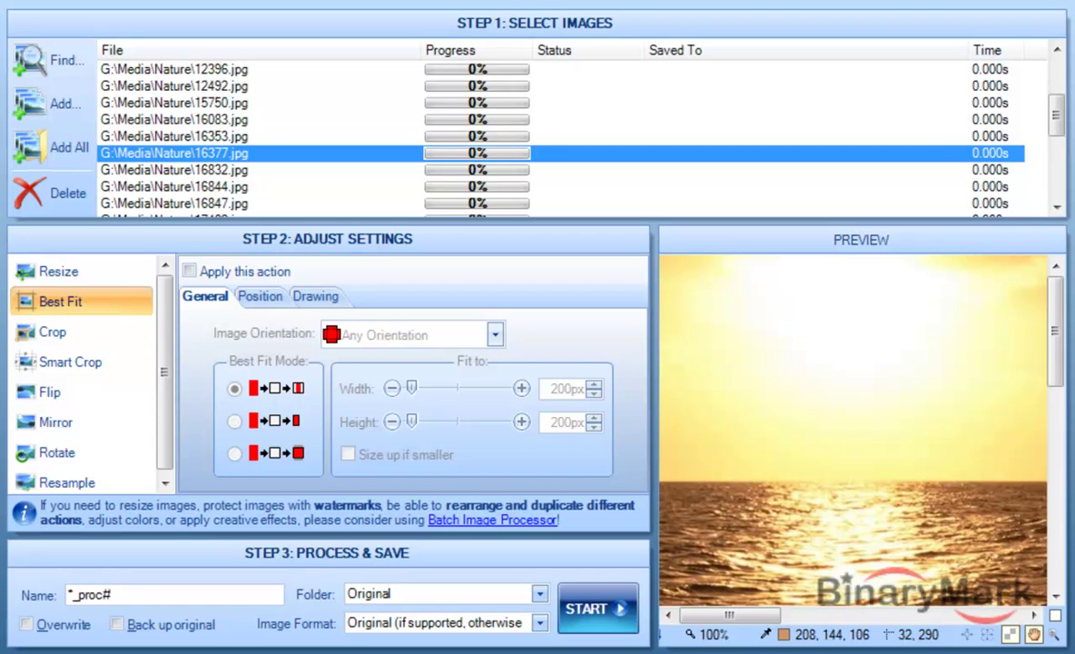
# Enable Best Fit for 16377.jpg and try the second and third fit modes
pyautogui.moveTo(907, 461); pyautogui.dragTo(860, 347)
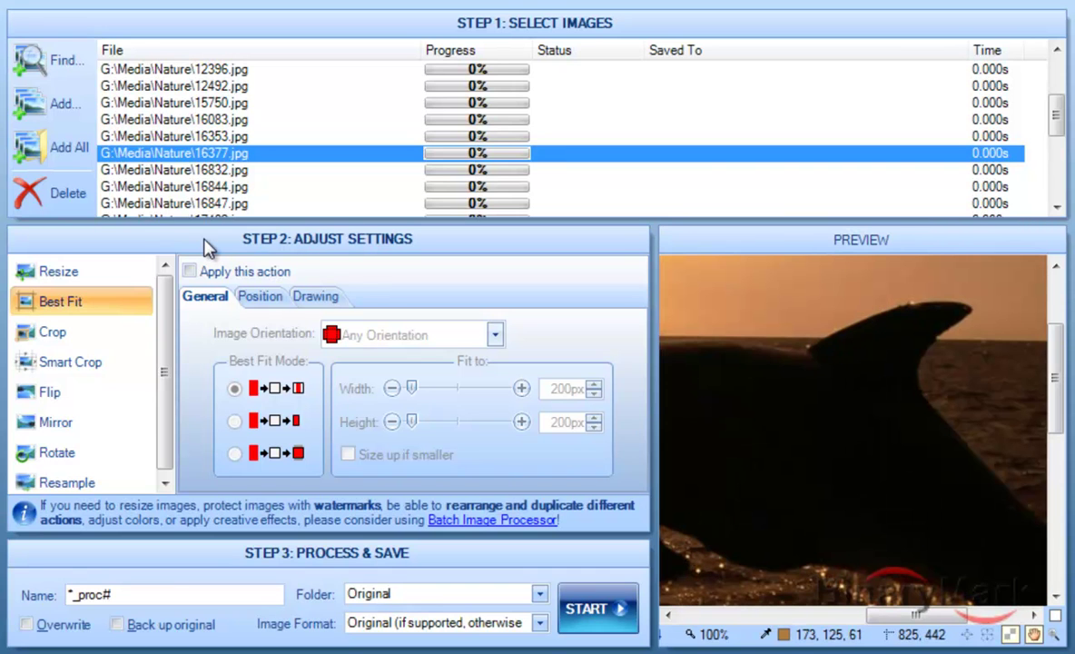
pyautogui.click(209, 274)
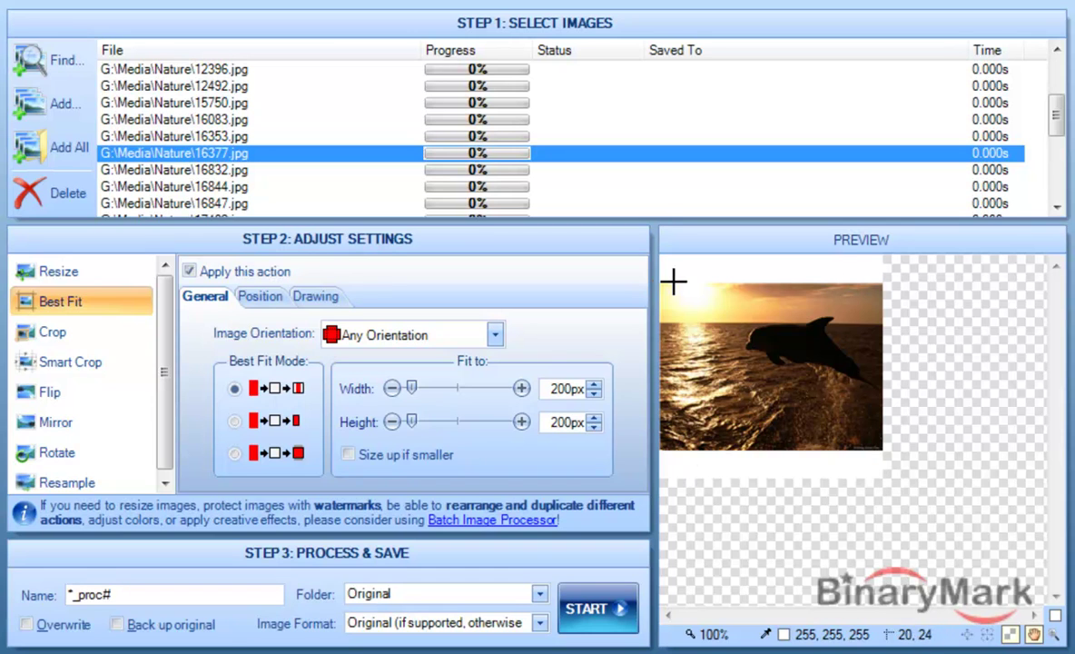
pyautogui.click(266, 425)
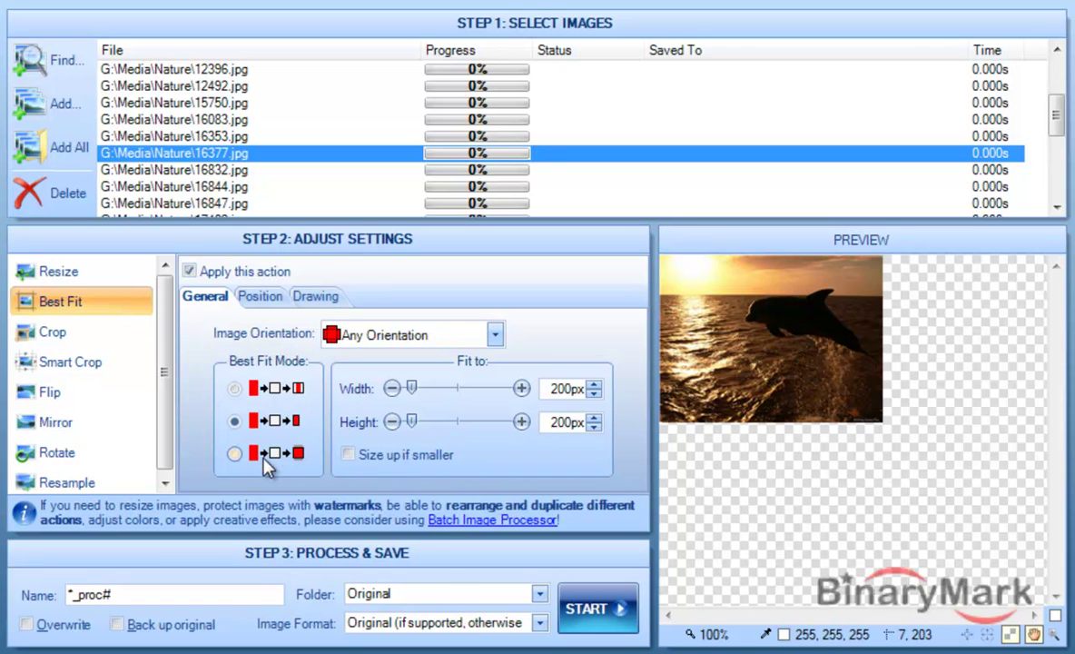
pyautogui.click(235, 454)
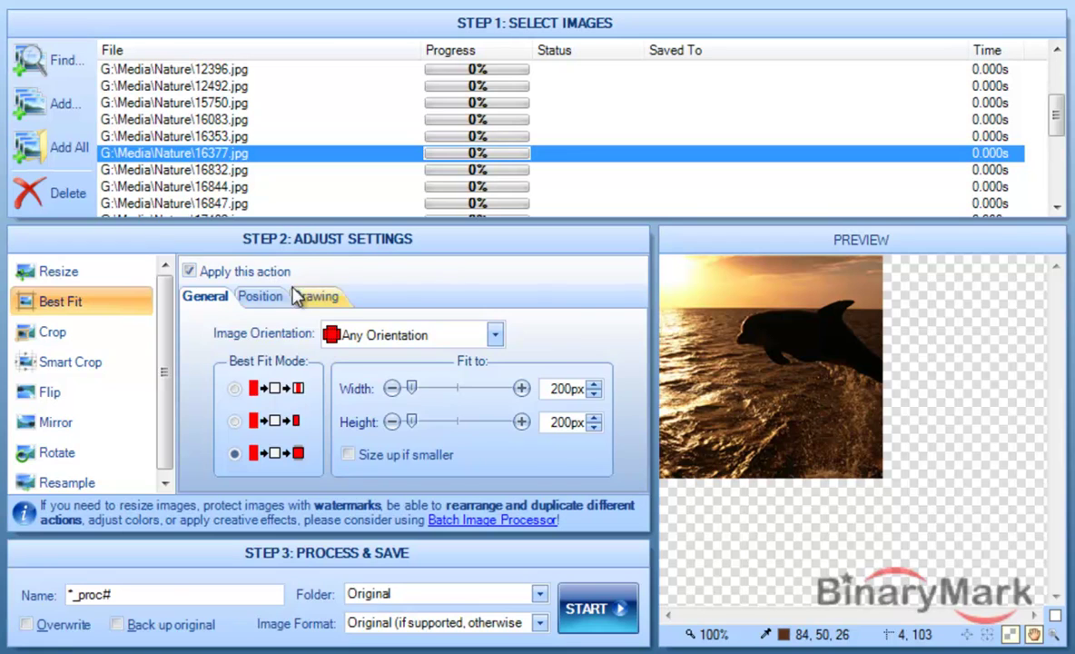
# Try the middle-left and middle-right anchor positions for Best Fit and restore the centre anchor
pyautogui.click(263, 299)
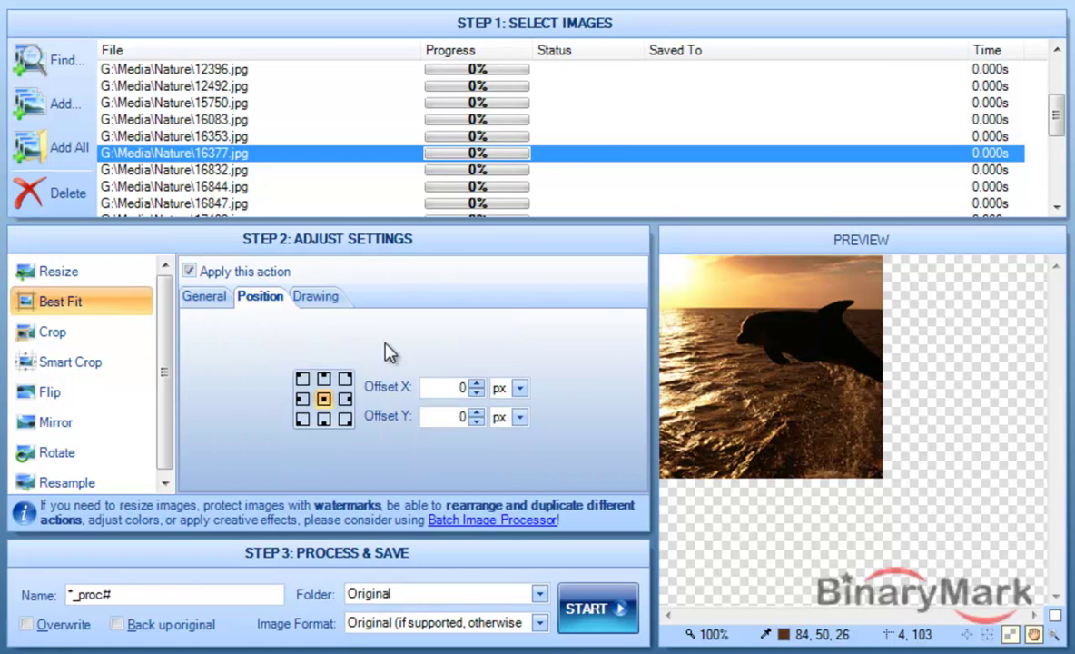
pyautogui.click(301, 401)
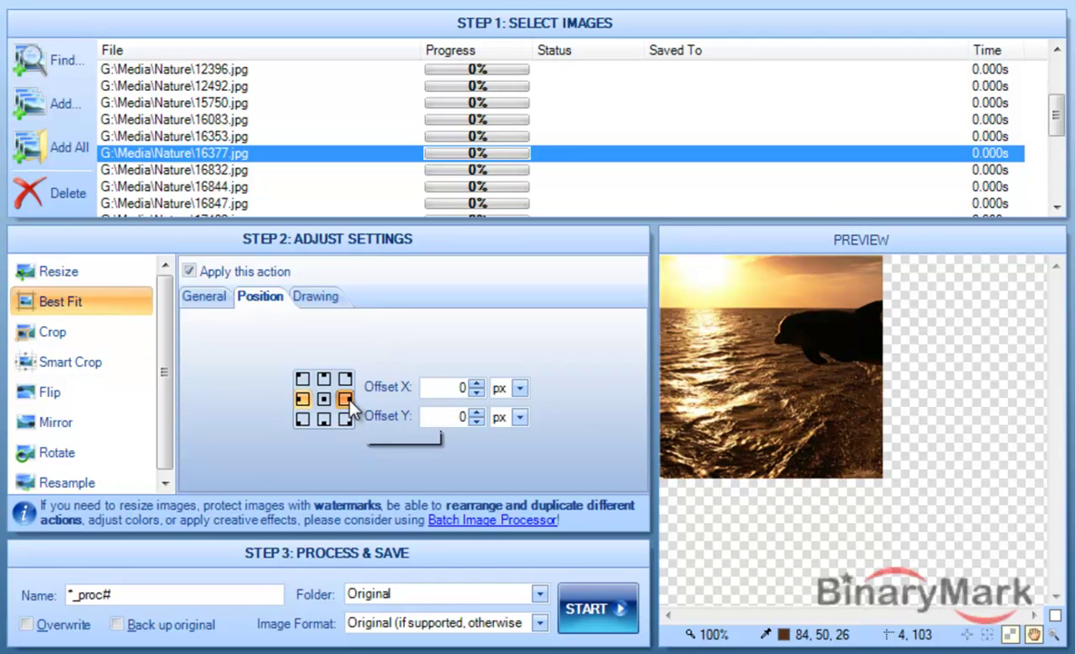
pyautogui.click(348, 403)
pyautogui.click(323, 398)
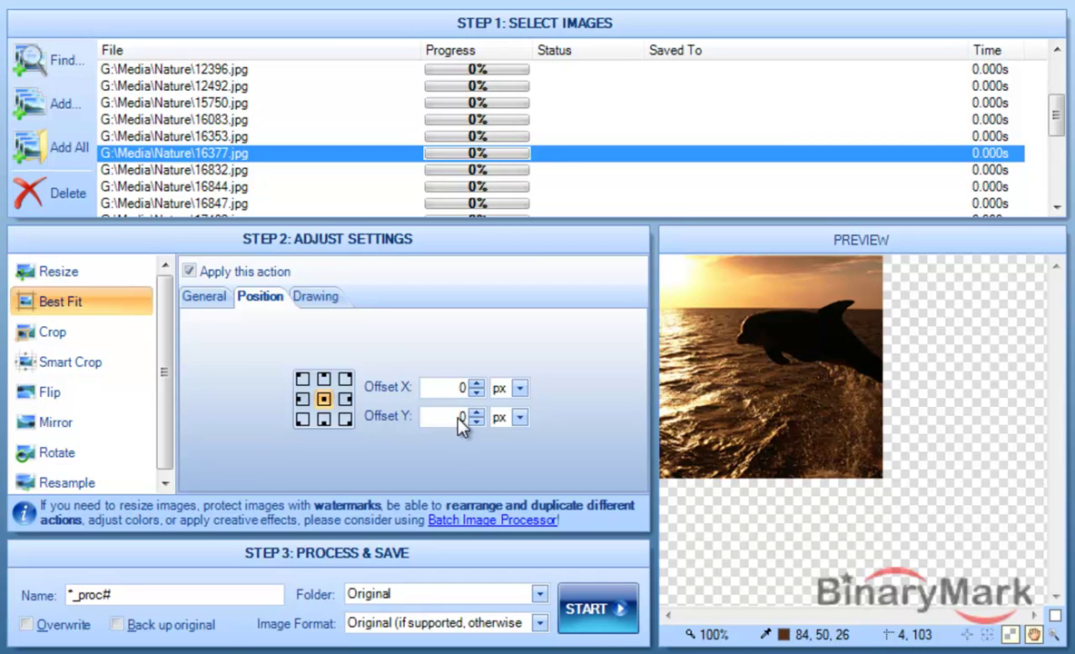
pyautogui.click(504, 389)
pyautogui.click(507, 392)
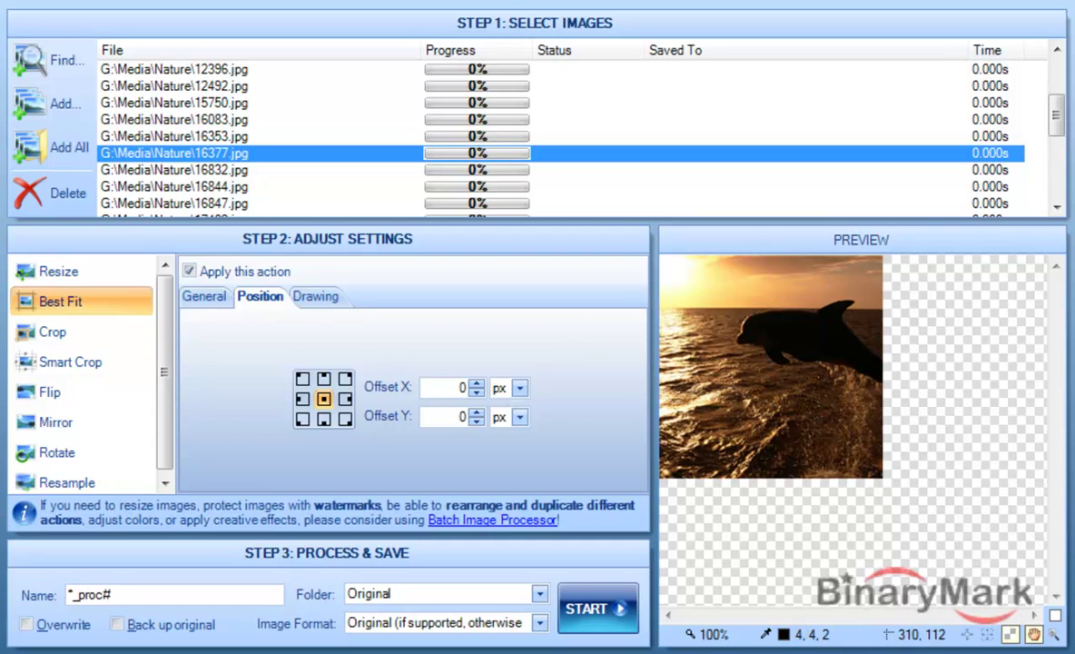
# Set Best Fit to the first fit mode and make its background color black
pyautogui.click(211, 302)
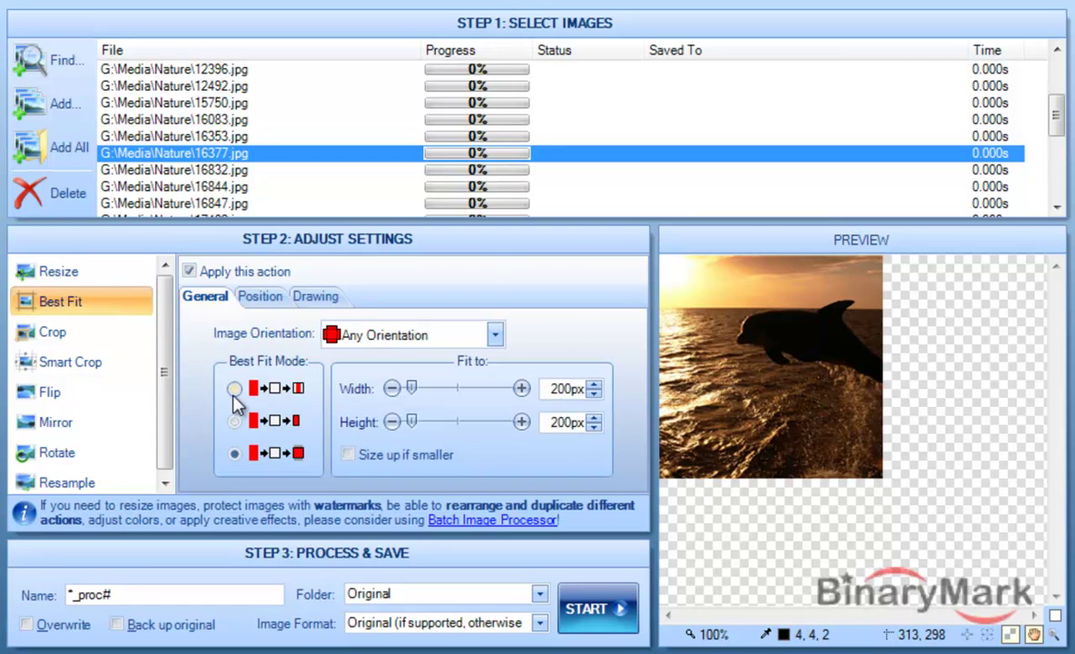
pyautogui.click(234, 390)
pyautogui.click(317, 298)
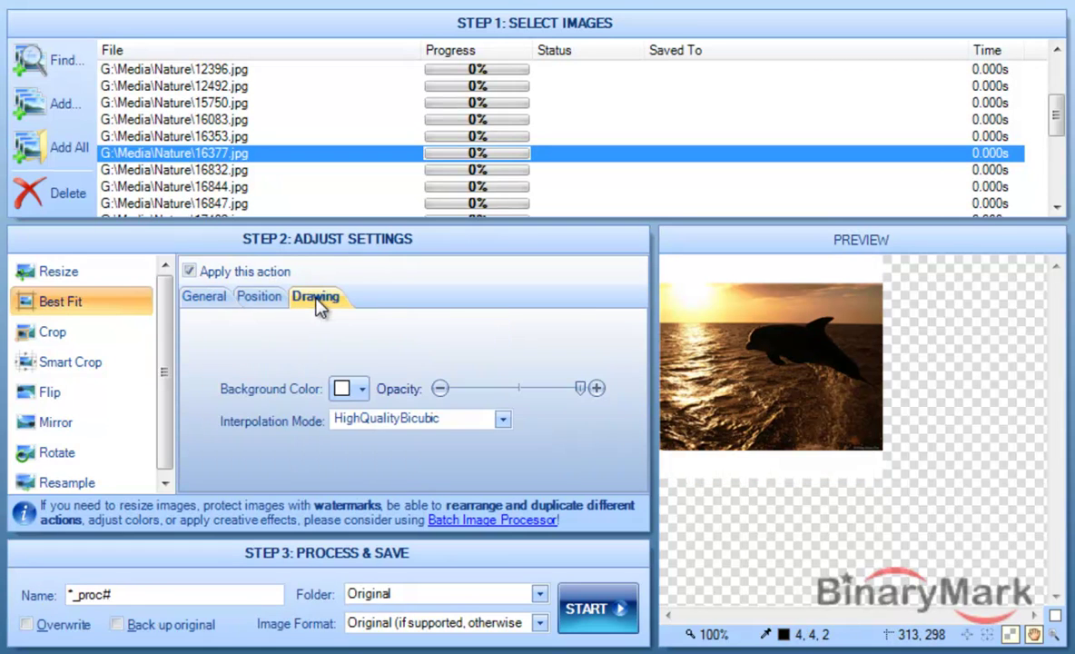
pyautogui.click(362, 388)
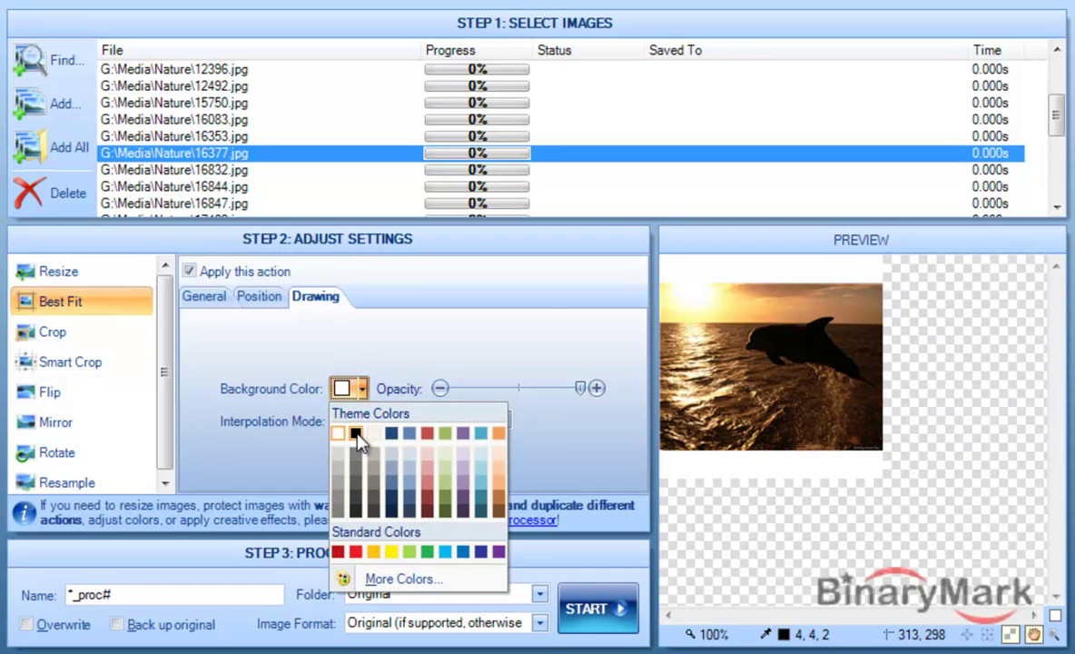
pyautogui.click(359, 434)
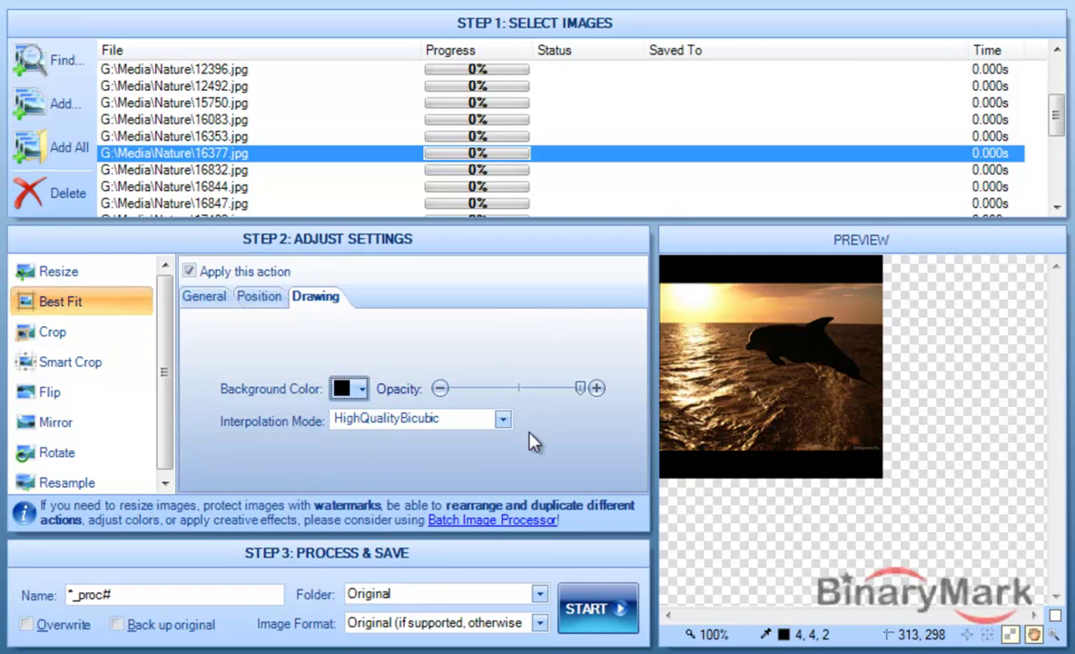
pyautogui.click(214, 300)
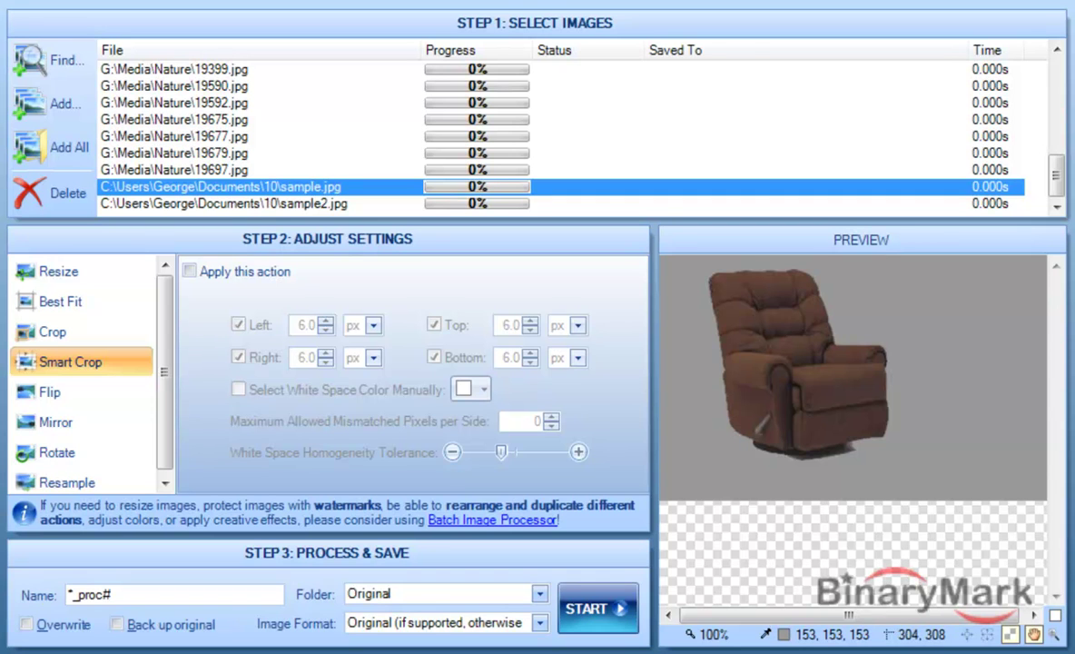
# Enable Smart Crop for sample.jpg and switch the Top, Bottom, Right and Left sides off and on again
pyautogui.click(222, 272)
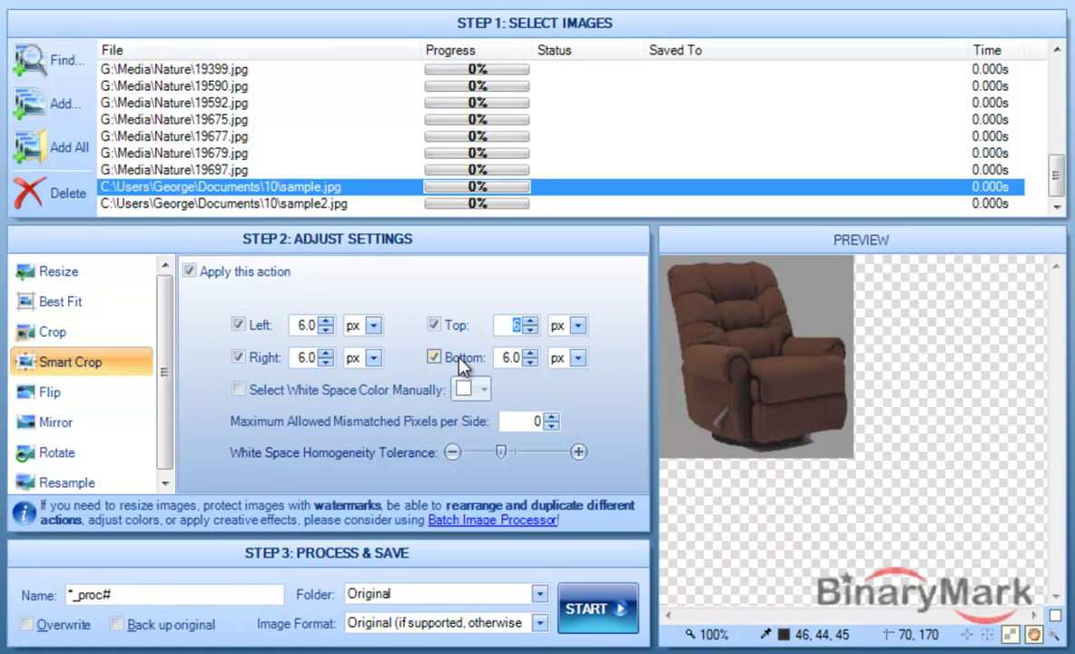
pyautogui.click(456, 328)
pyautogui.click(456, 327)
pyautogui.click(462, 361)
pyautogui.click(463, 362)
pyautogui.click(257, 363)
pyautogui.click(253, 359)
pyautogui.click(254, 324)
pyautogui.click(254, 324)
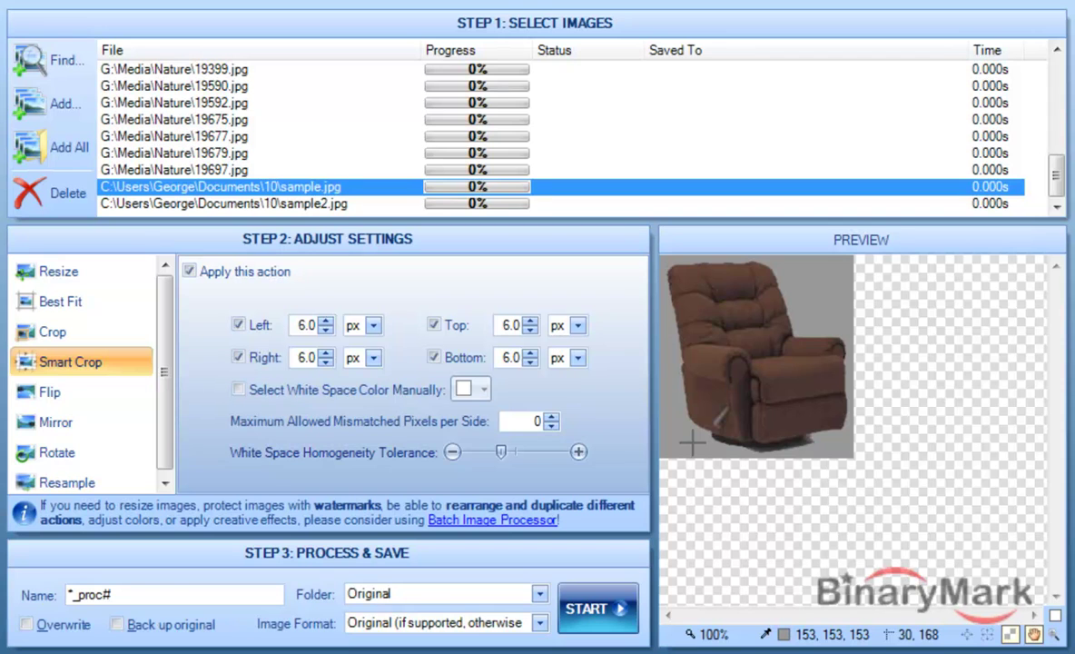
# Enable Smart Crop with sample2.jpg selected and lower the White Space Homogeneity Tolerance in small increments
pyautogui.press('Down')
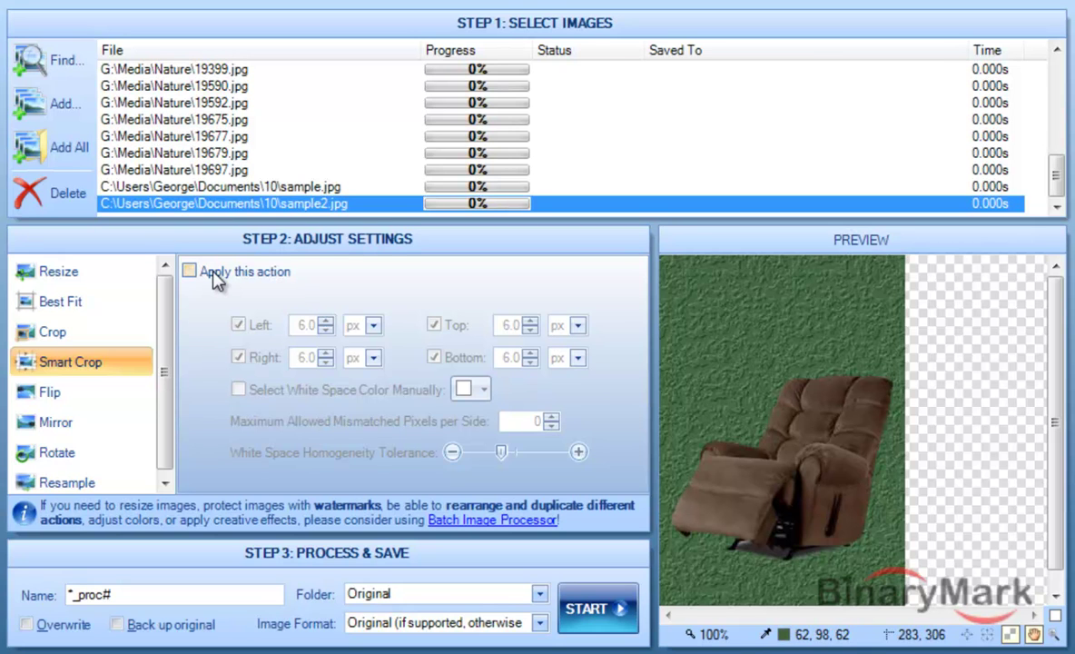
pyautogui.click(188, 271)
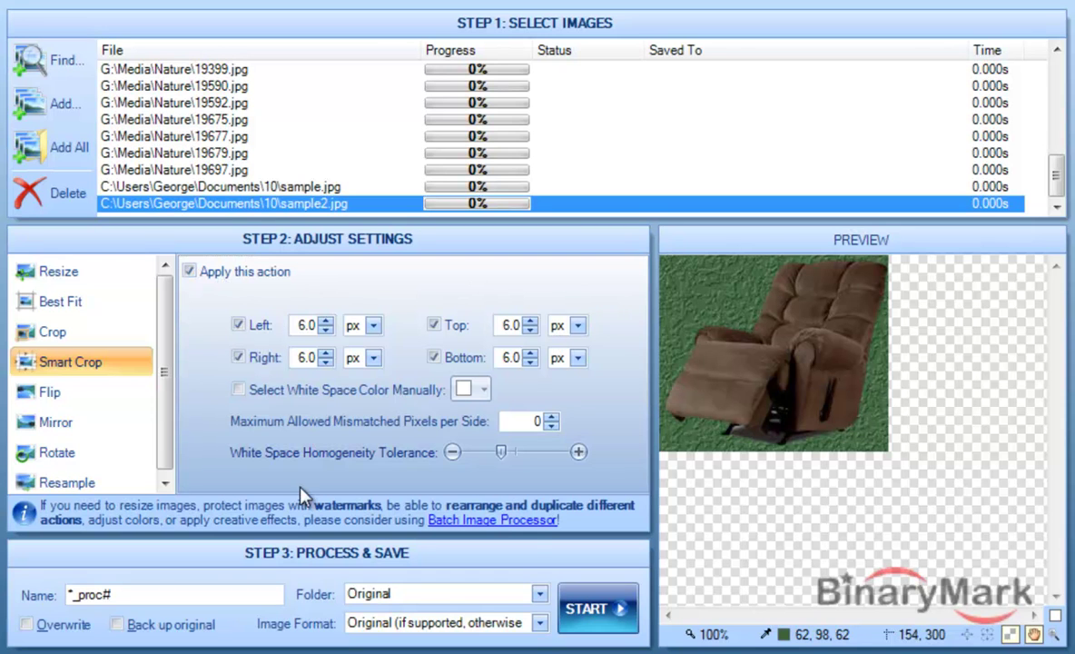
pyautogui.moveTo(284, 460)
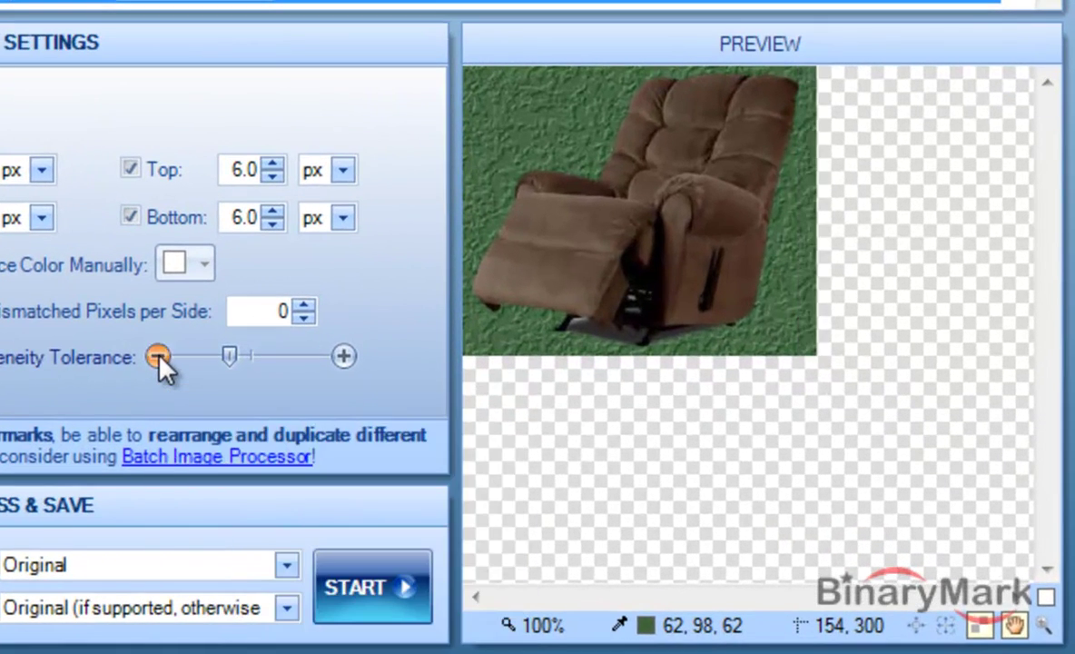
pyautogui.click(158, 358)
pyautogui.click(159, 358)
pyautogui.click(159, 358)
pyautogui.click(159, 358)
pyautogui.click(159, 357)
pyautogui.click(159, 358)
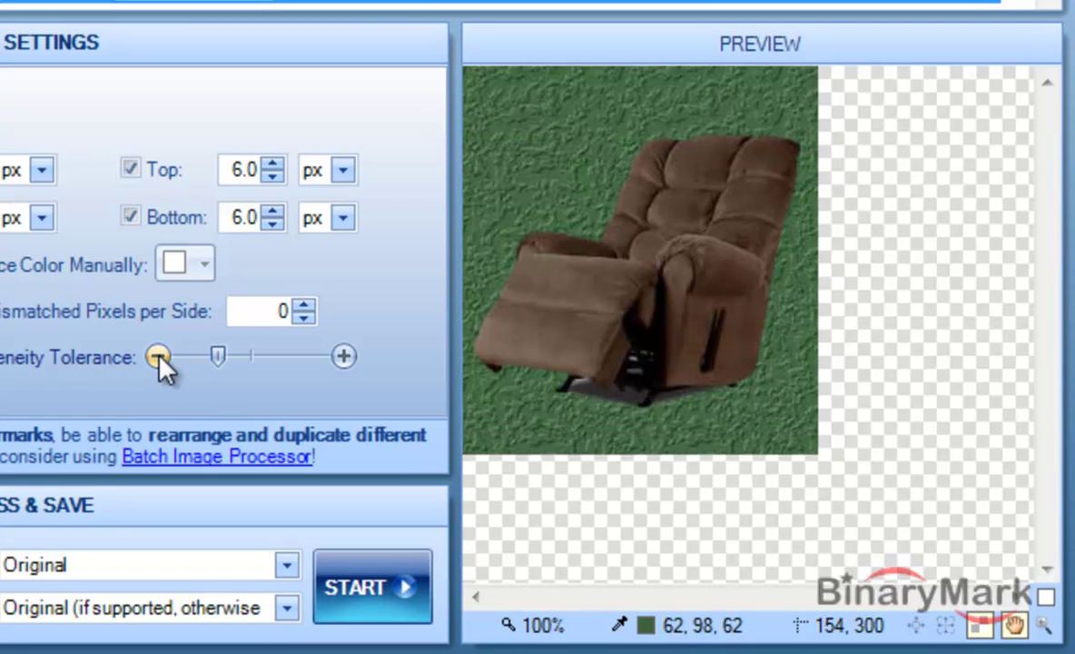
pyautogui.click(159, 358)
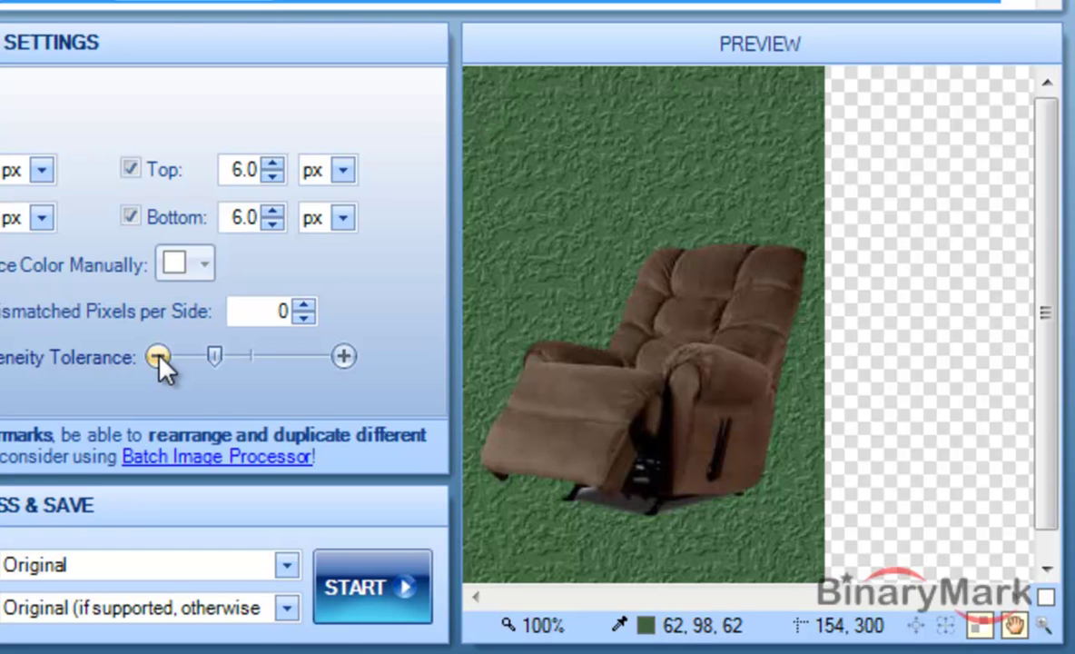
# Raise the White Space Homogeneity Tolerance slightly to crop sample2.jpg more tightly
pyautogui.click(344, 357)
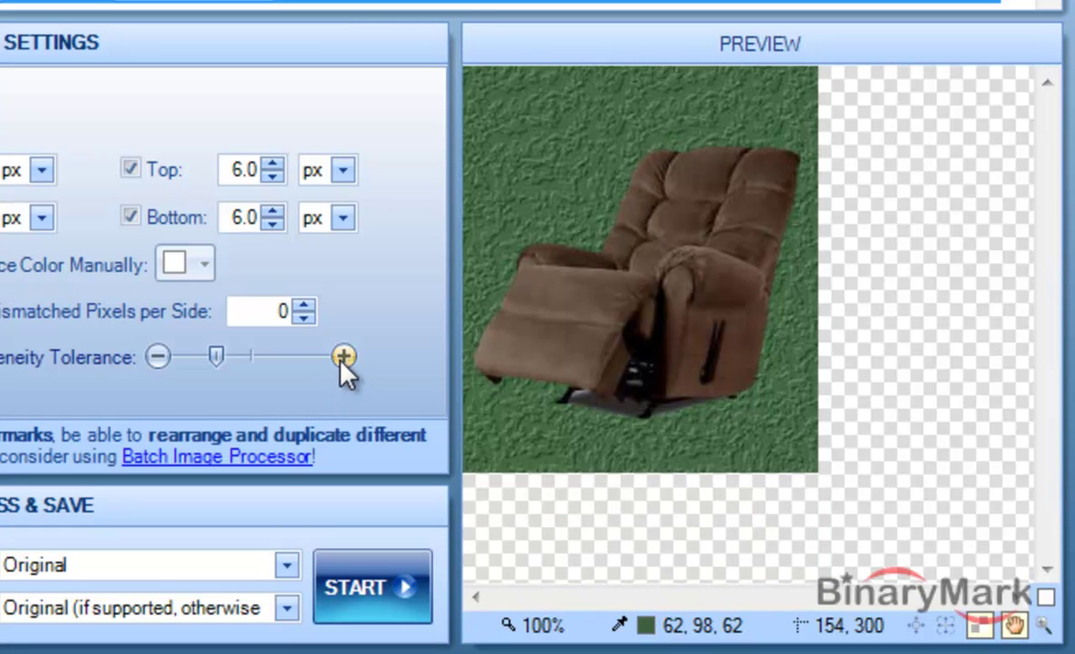
pyautogui.click(343, 357)
pyautogui.click(344, 356)
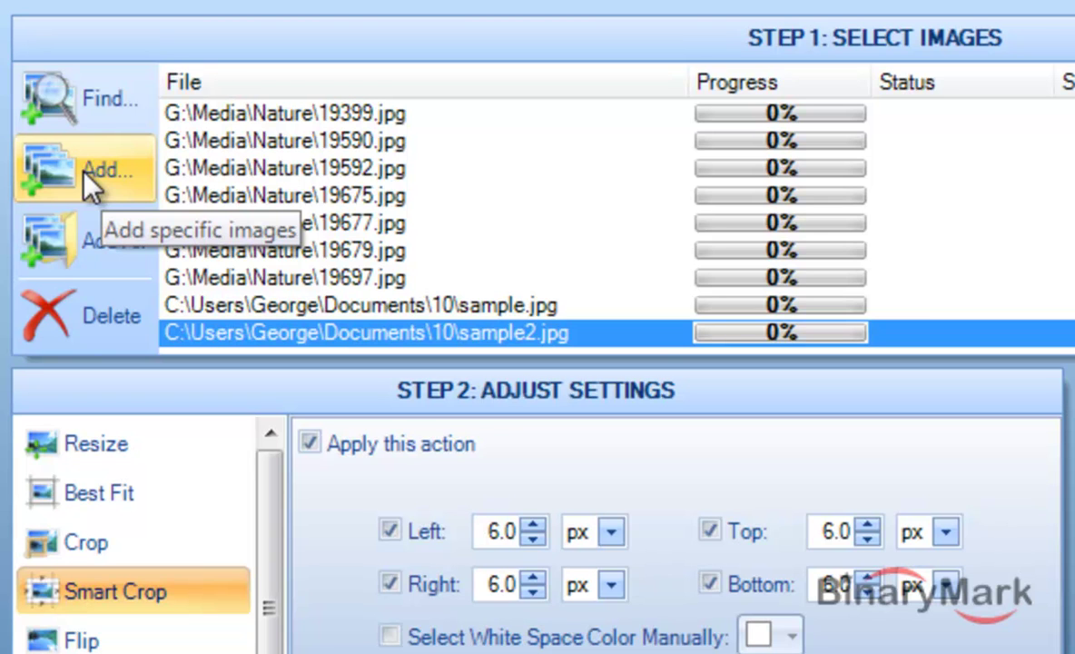
# Open the search settings for finding images to add to the batch
pyautogui.click(81, 102)
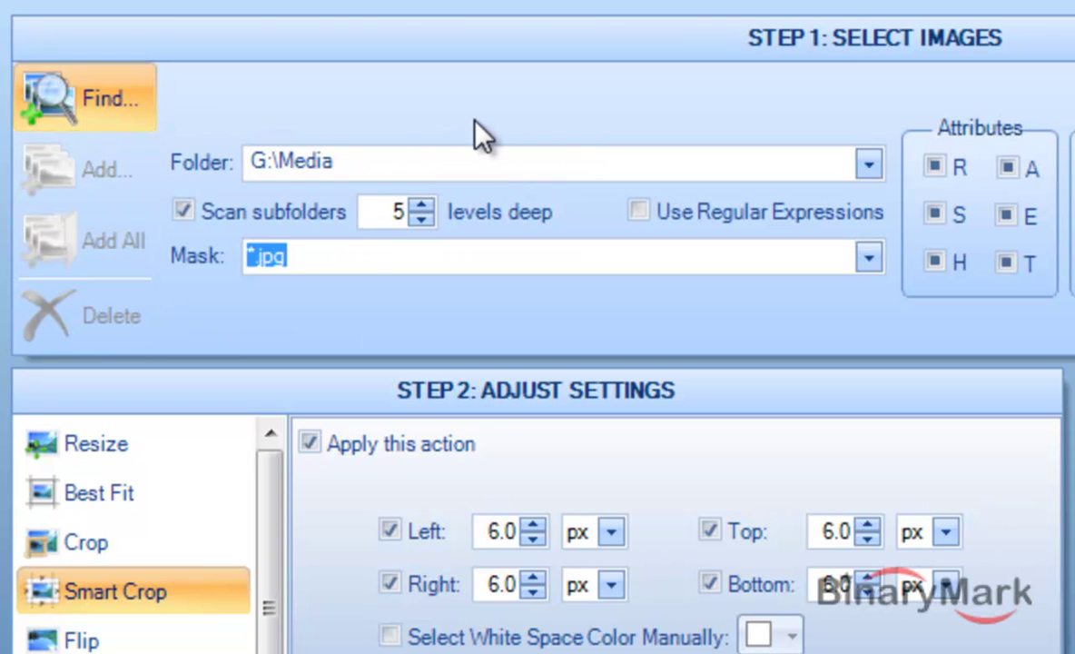